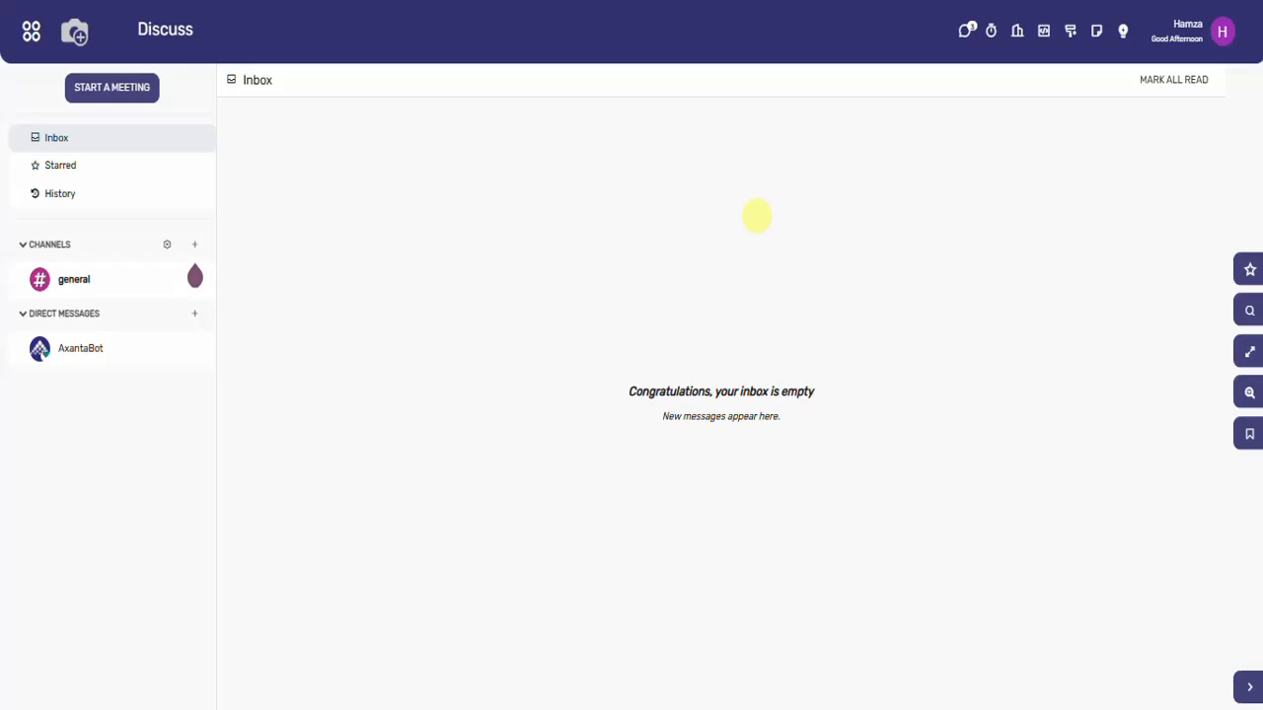
- Go to the Purchase app and open the receipt of the confirmed purchase order from AL- Mohaned For Food Stuff
left_click(26, 38)
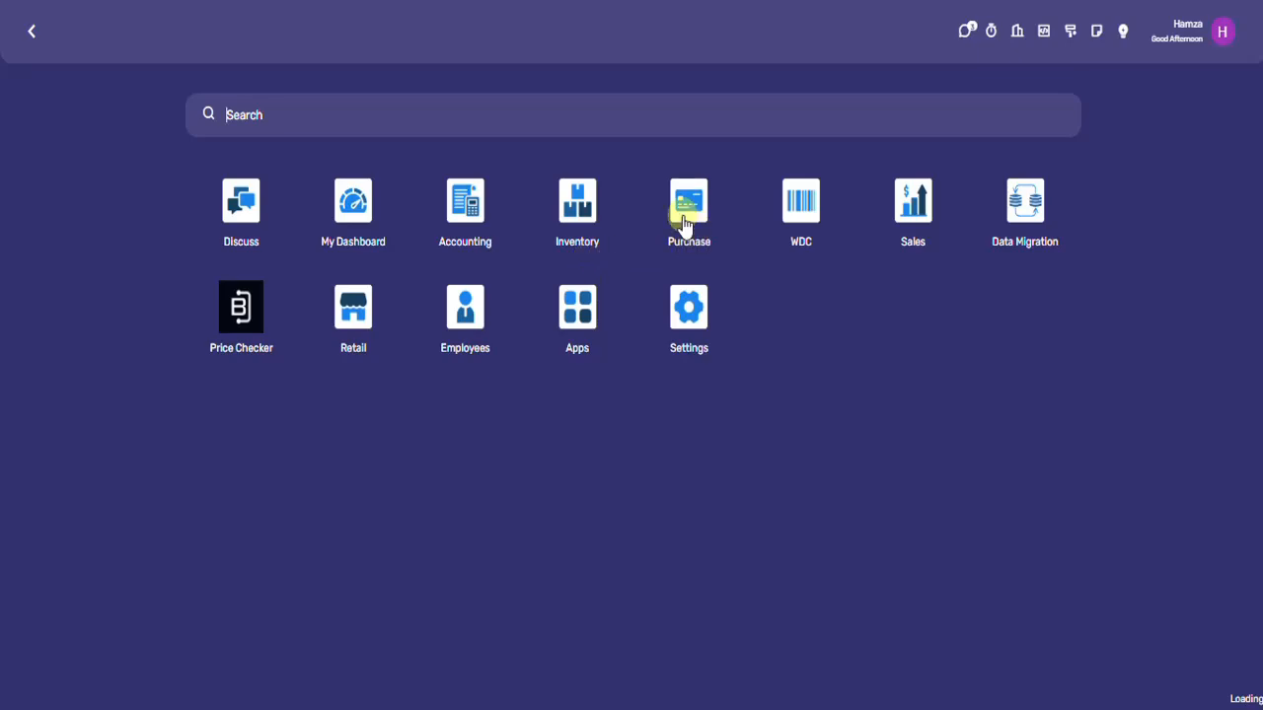
left_click(688, 205)
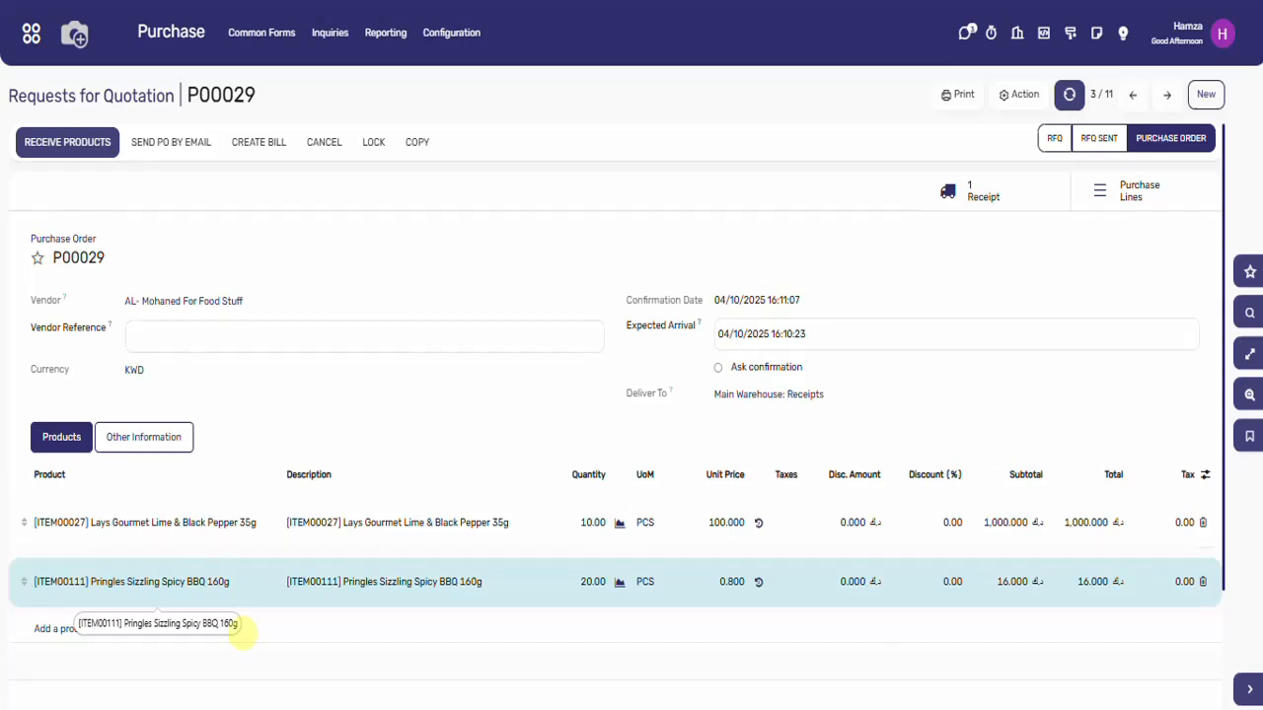
left_click(983, 202)
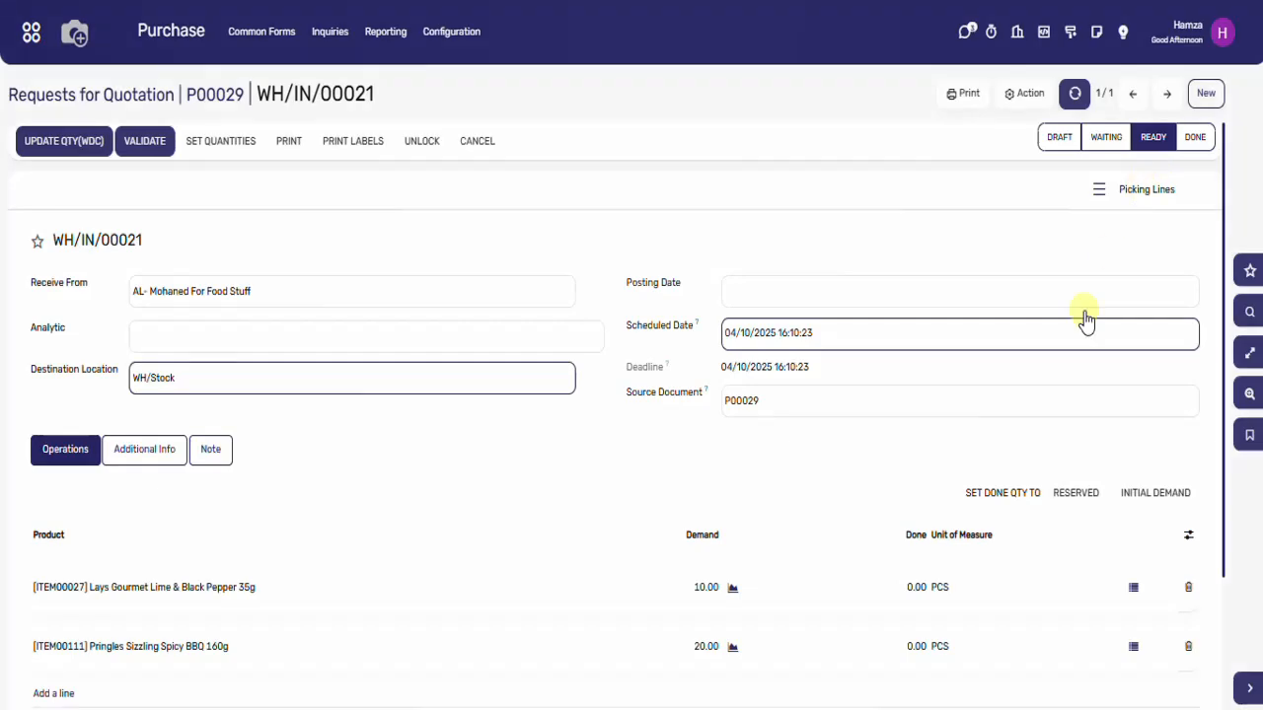
- Set the done quantities to 10 for Lays Gourmet Lime & Black Pepper 35g and 15 for Pringles Sizzling Spicy BBQ 160g
scroll(1048, 379, "down", 2)
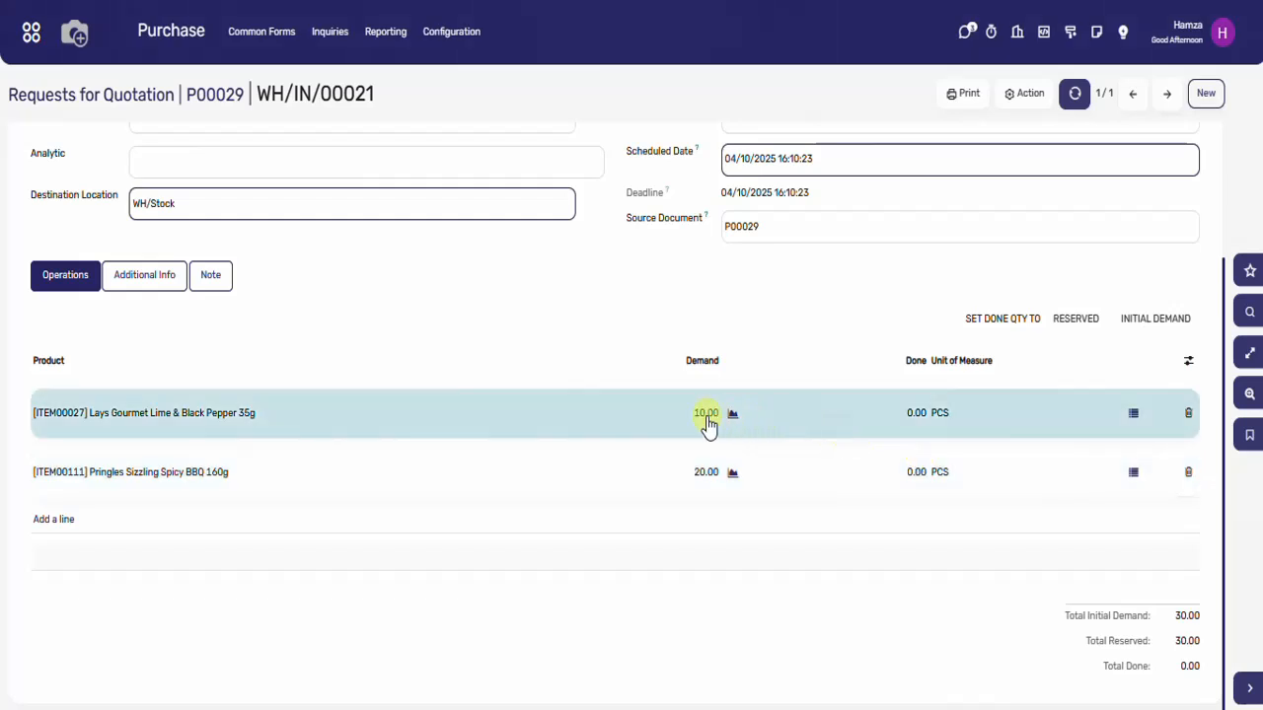
left_click(914, 414)
type("10")
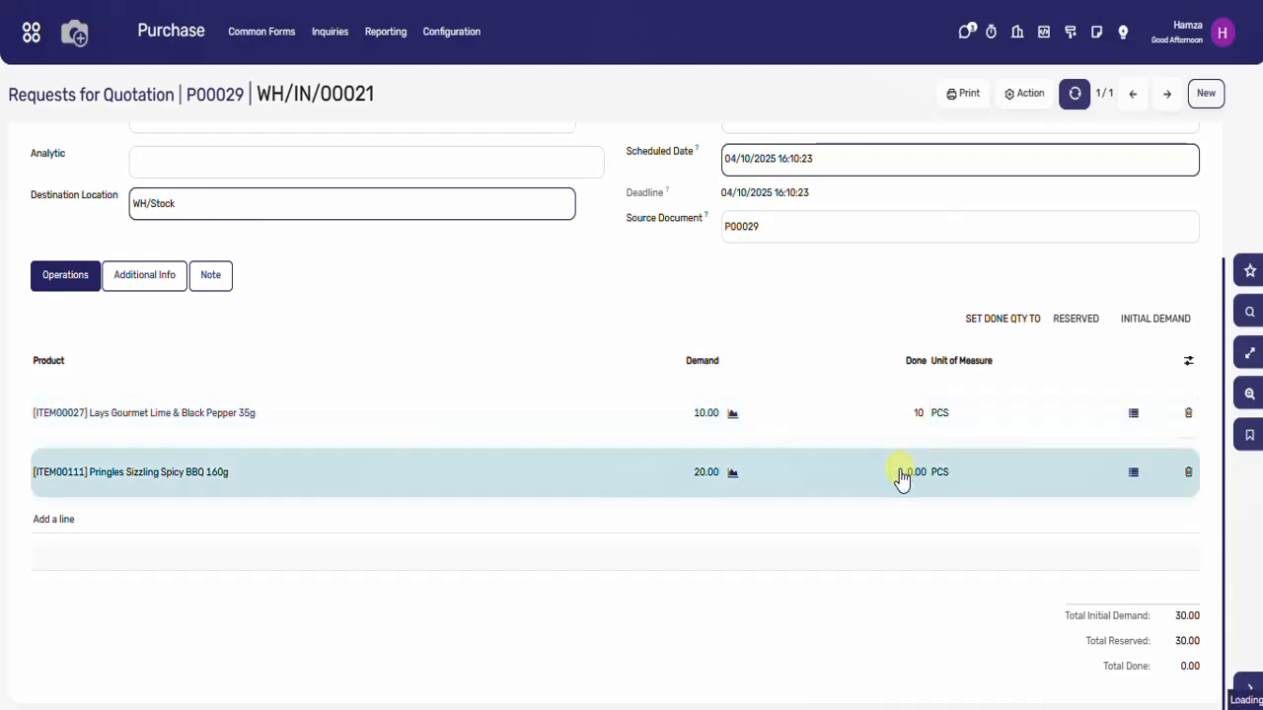
left_click(900, 474)
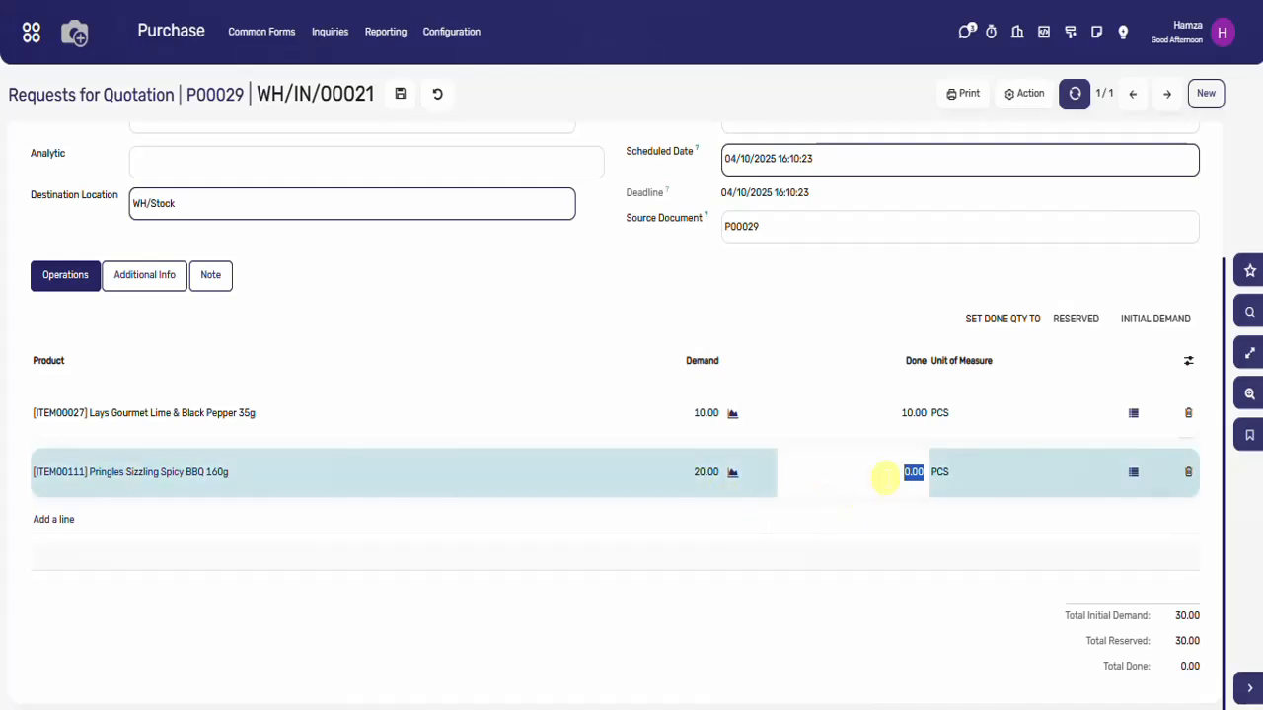
type("15")
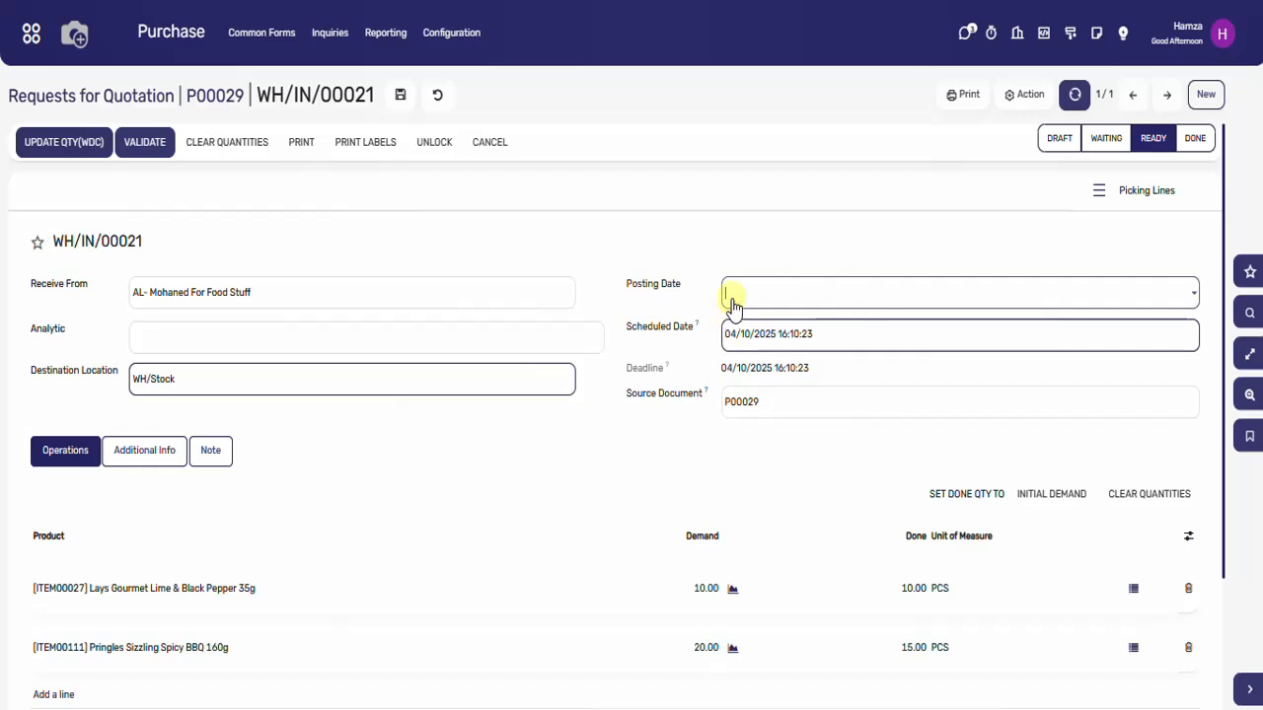
- Set the receipt's posting date to 04/10/2025 and save the receipt
left_click(732, 301)
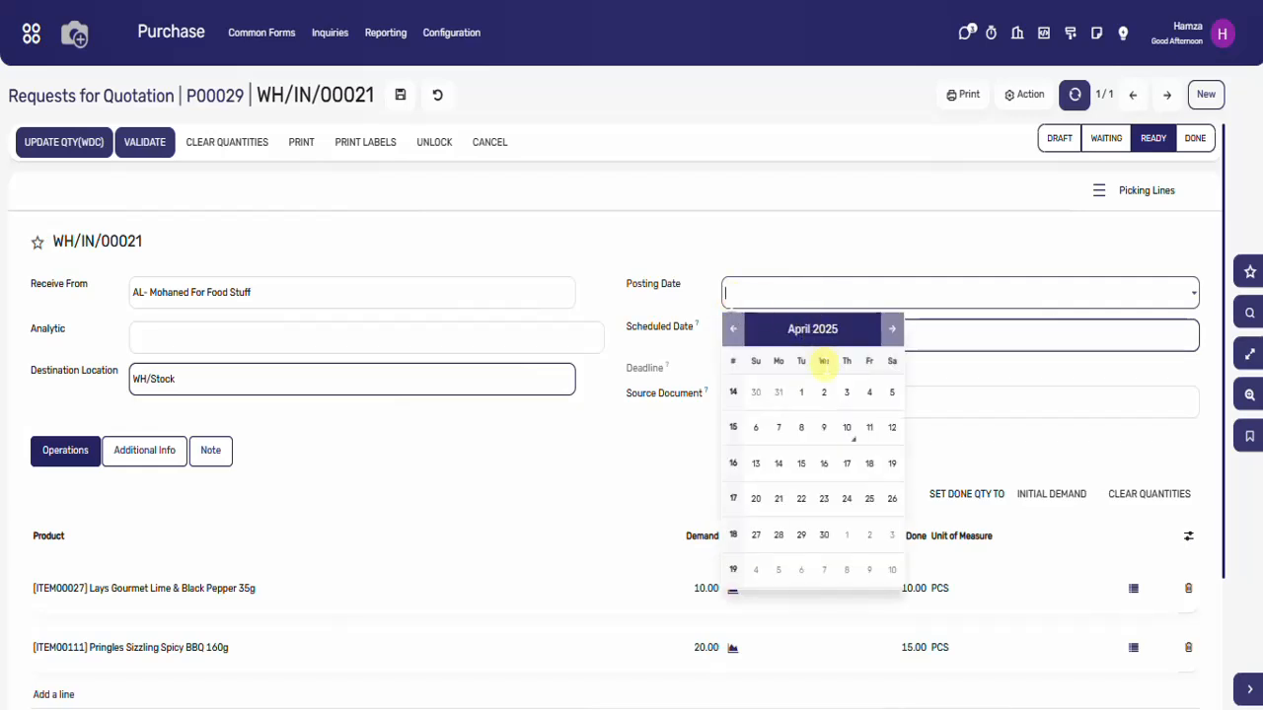
left_click(847, 428)
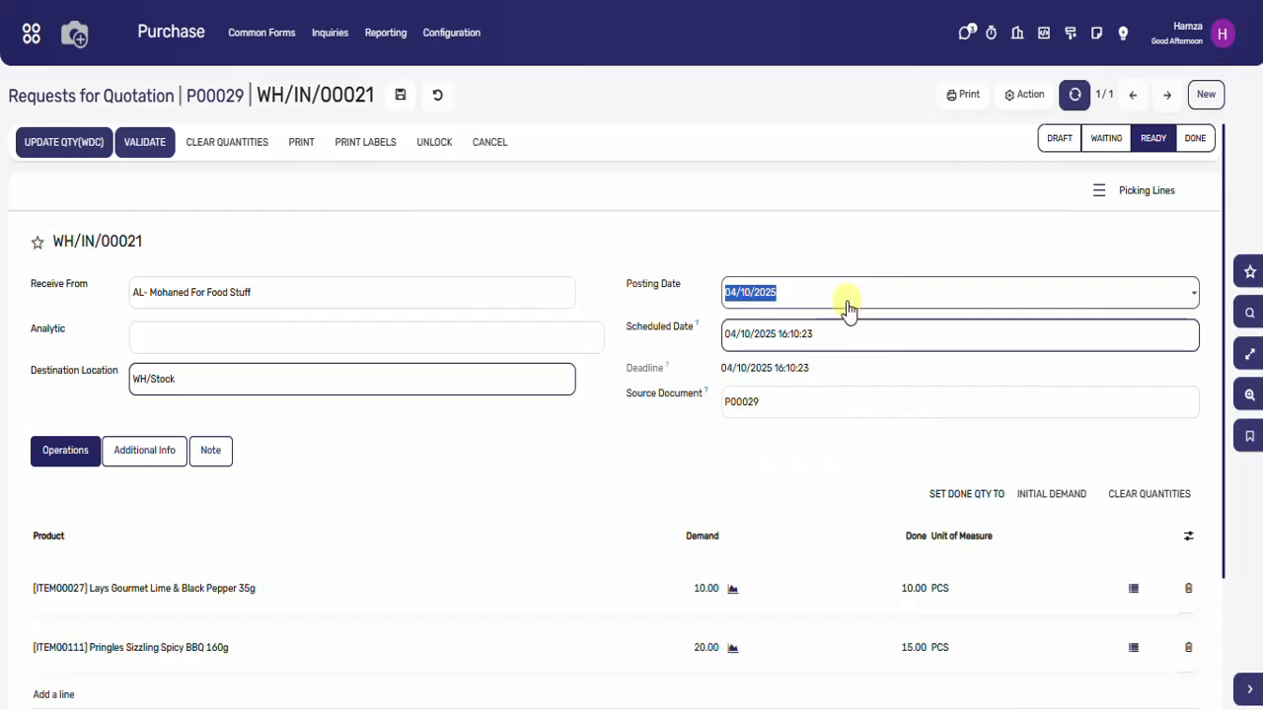
left_click(399, 96)
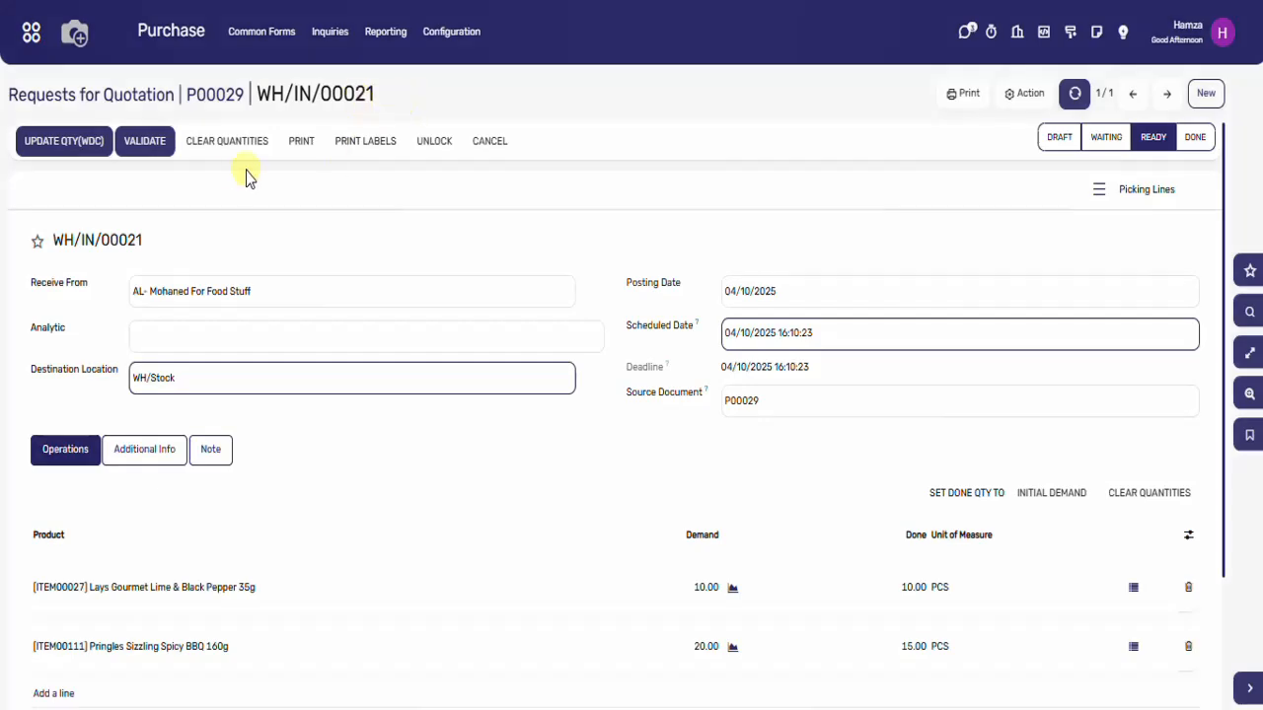
- Validate the receipt, accepting the 04/10/2025 posting date, and create a backorder for the remaining products
left_click(145, 144)
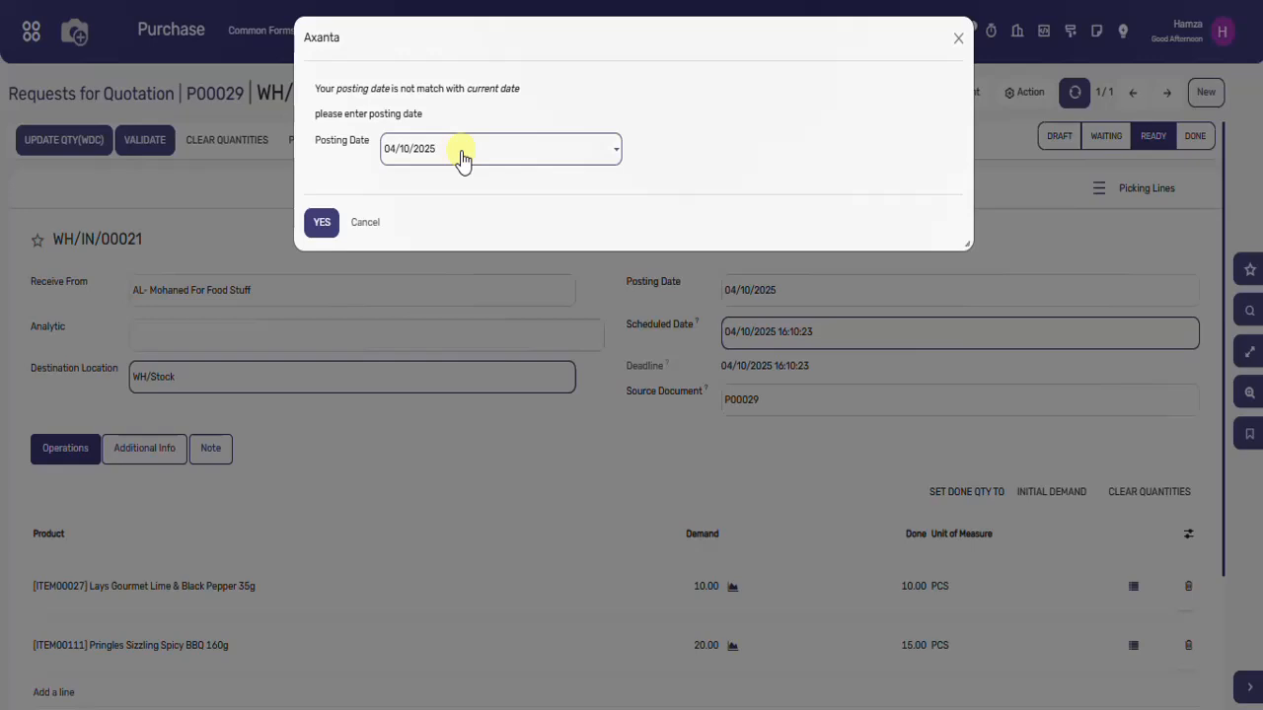
left_click(322, 225)
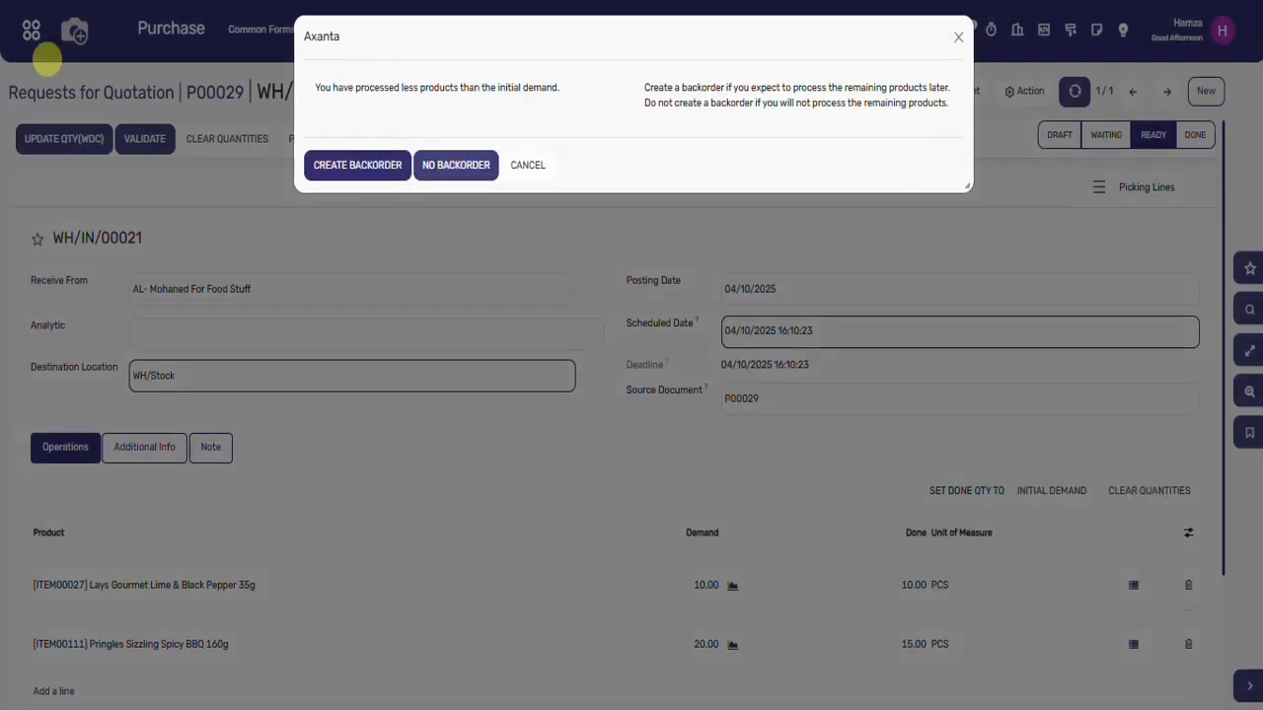
left_click(359, 168)
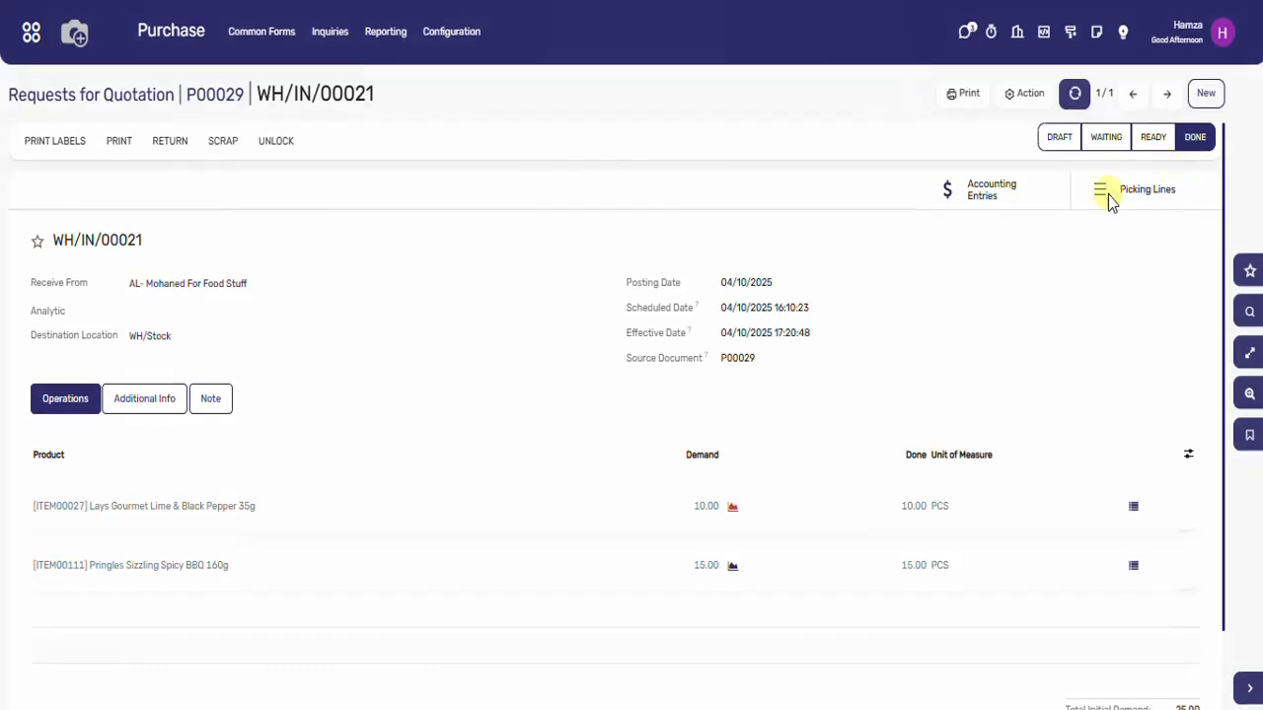
- Return to the purchase order and check the received quantities on its product lines and its other information
left_click(217, 102)
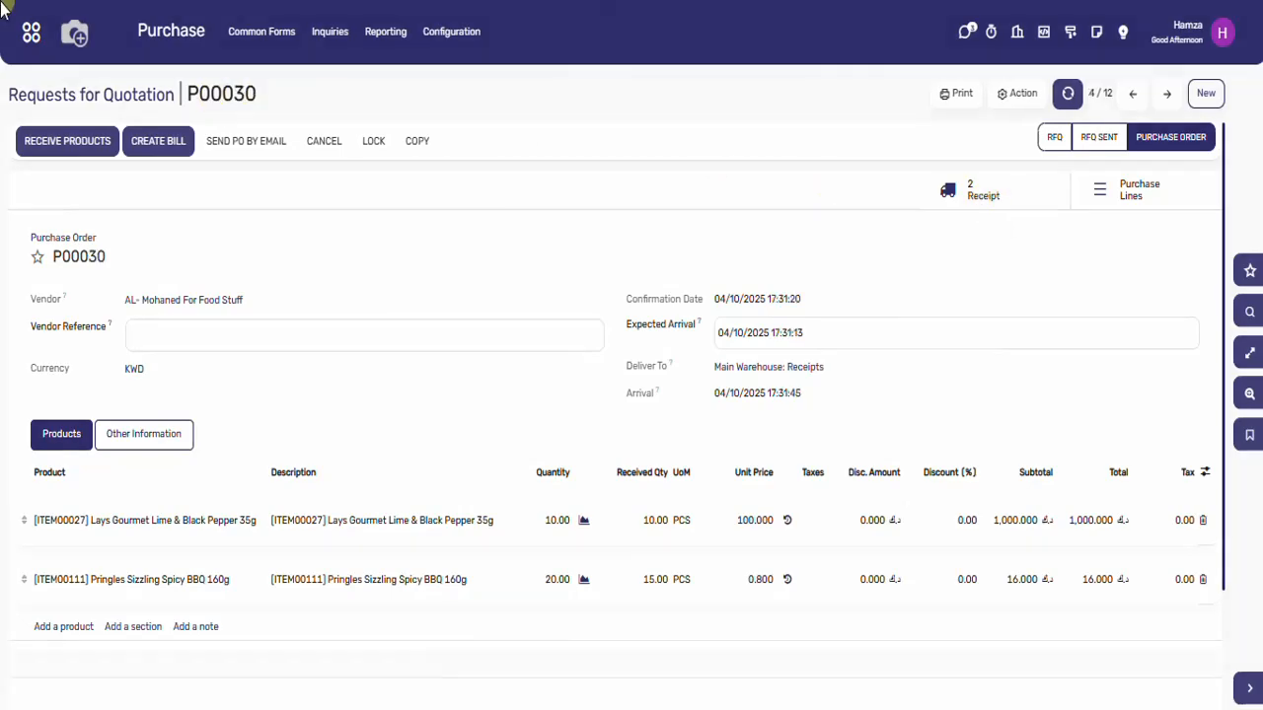
scroll(981, 248, "down", 3)
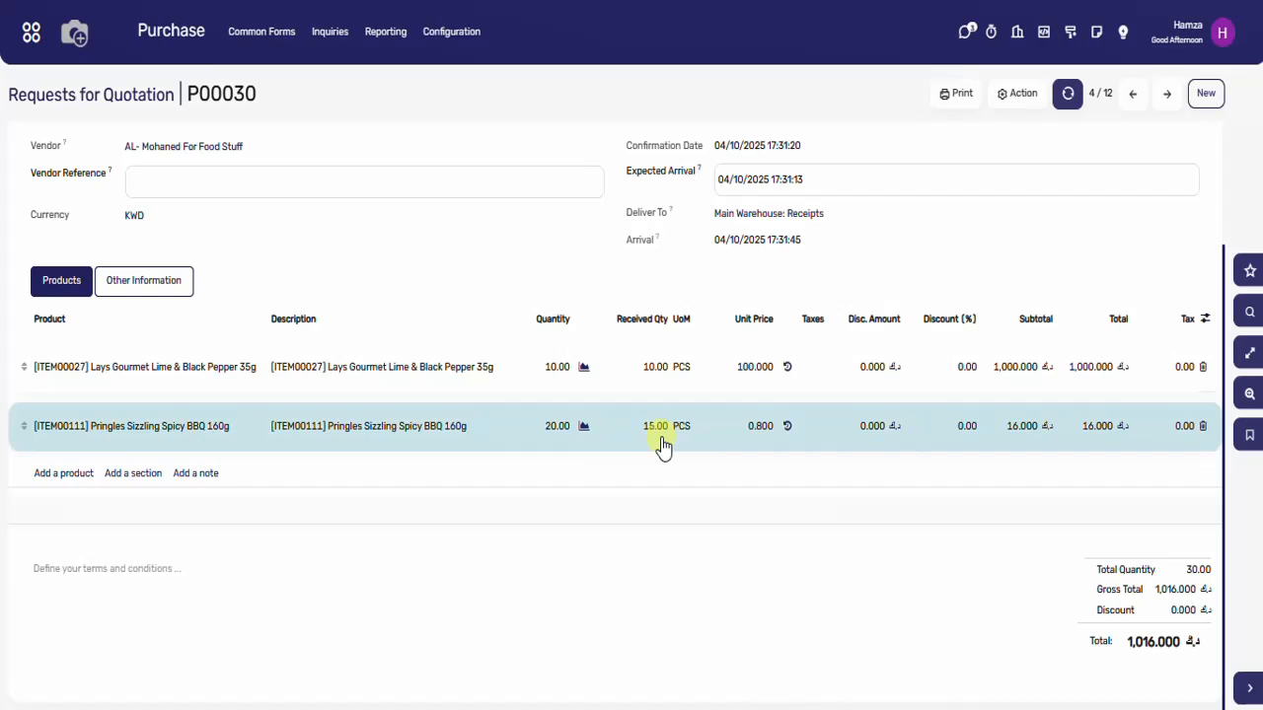
left_click(173, 286)
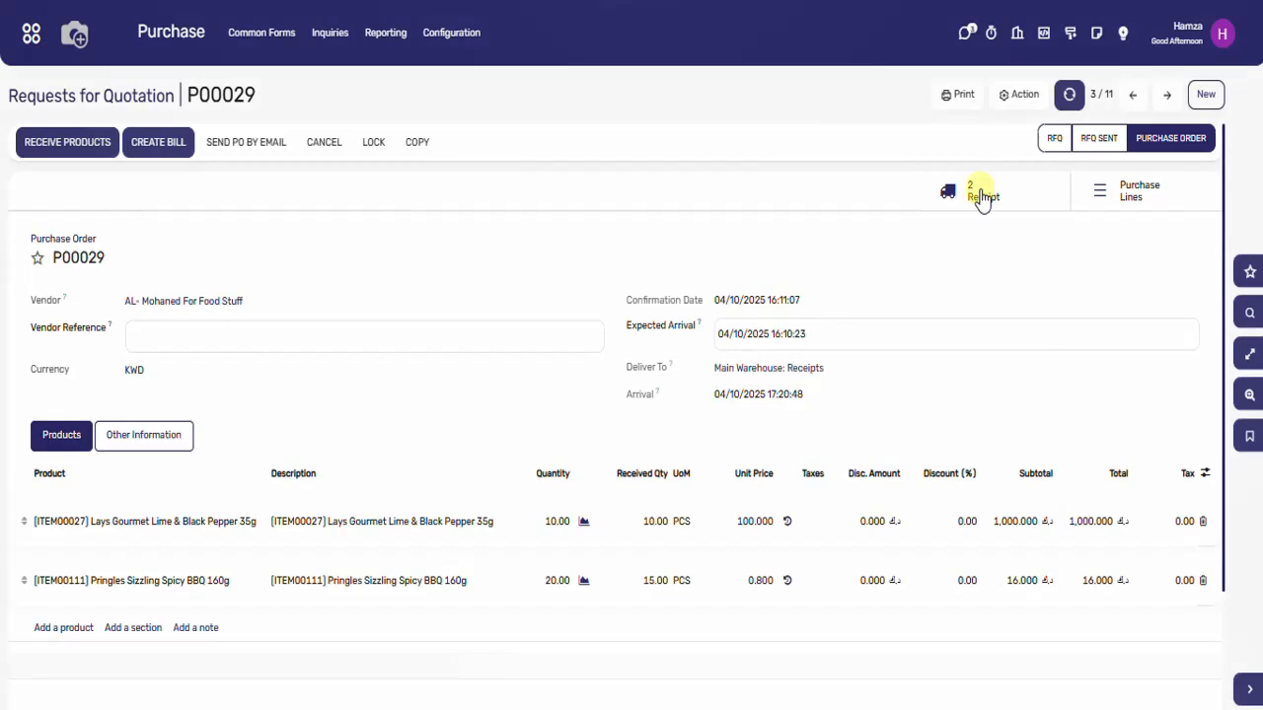
- Open the purchase order's ready backorder receipt and set the done quantity of Pringles Sizzling Spicy BBQ 160g to 5
left_click(980, 193)
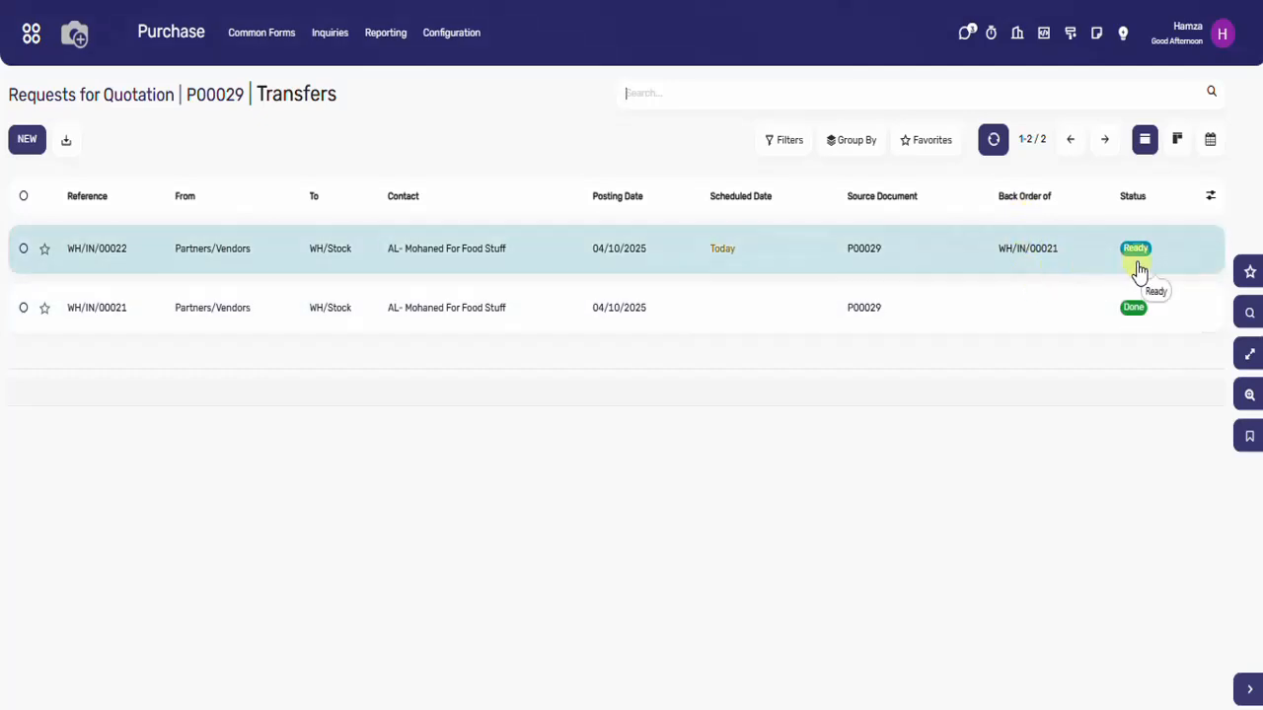
left_click(937, 261)
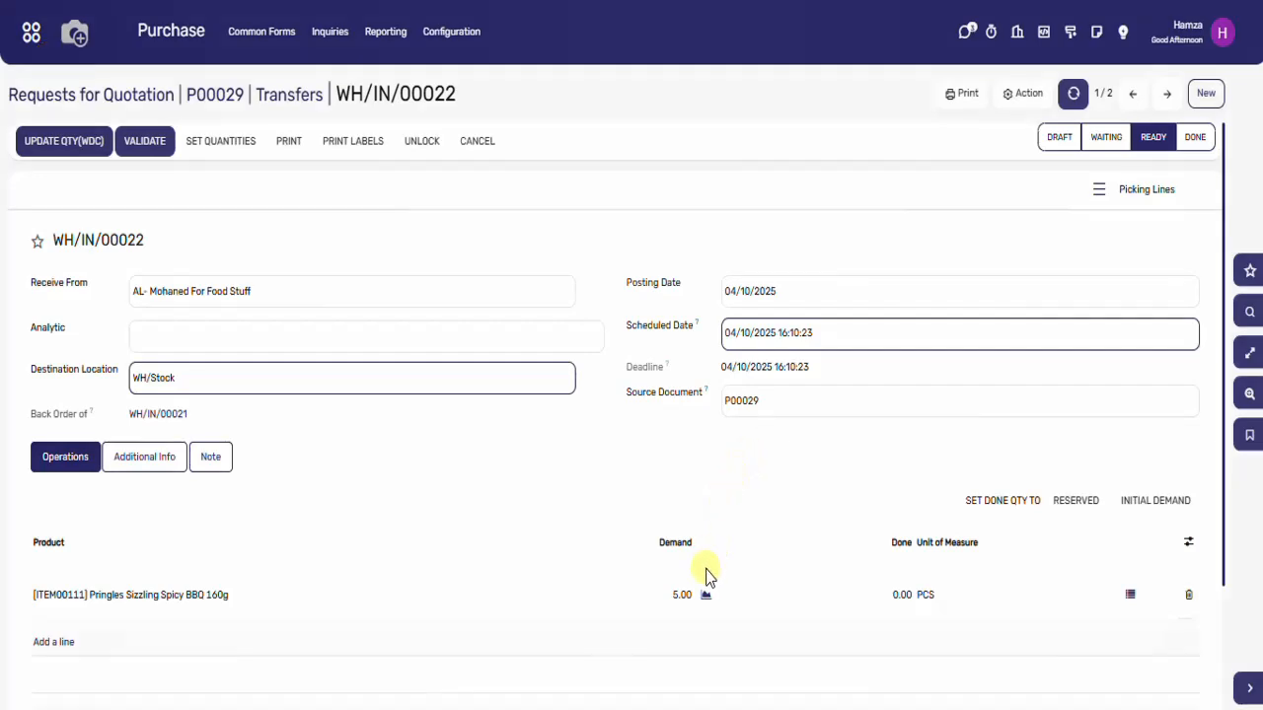
left_click(900, 599)
type("5")
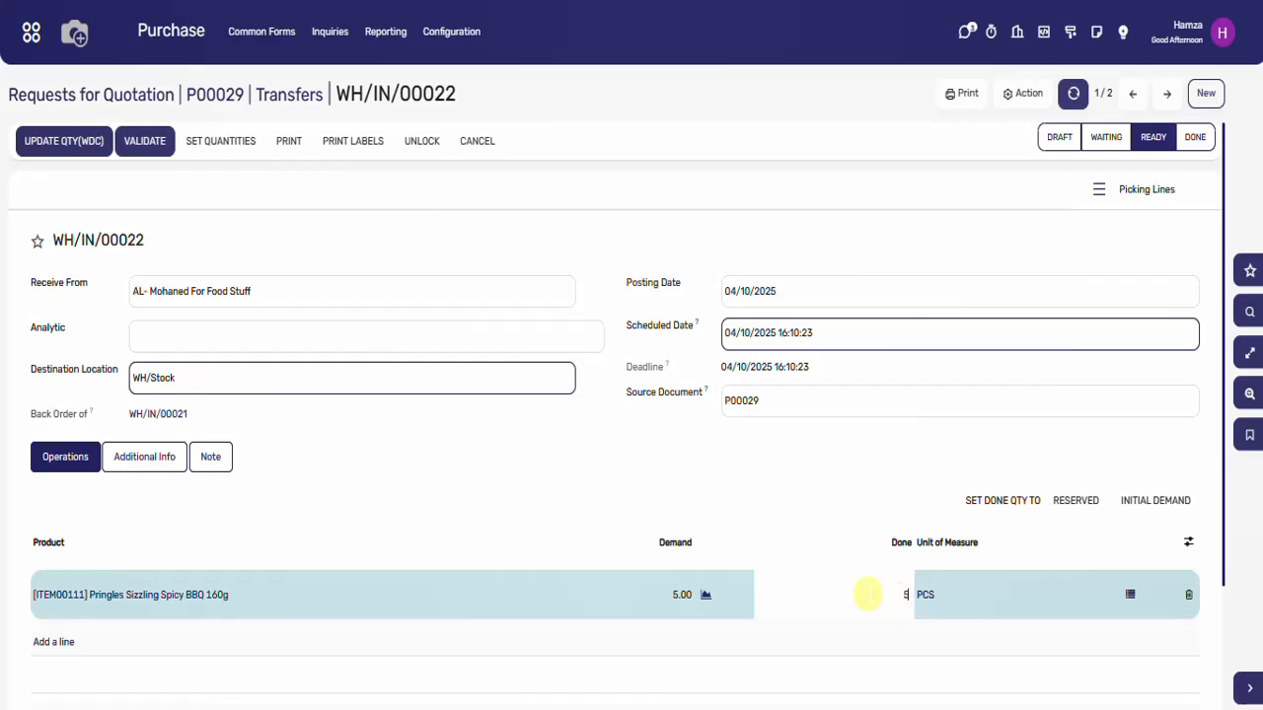
- Set the backorder receipt's posting date to 04/10/2025 and validate it, accepting that posting date
left_click(754, 302)
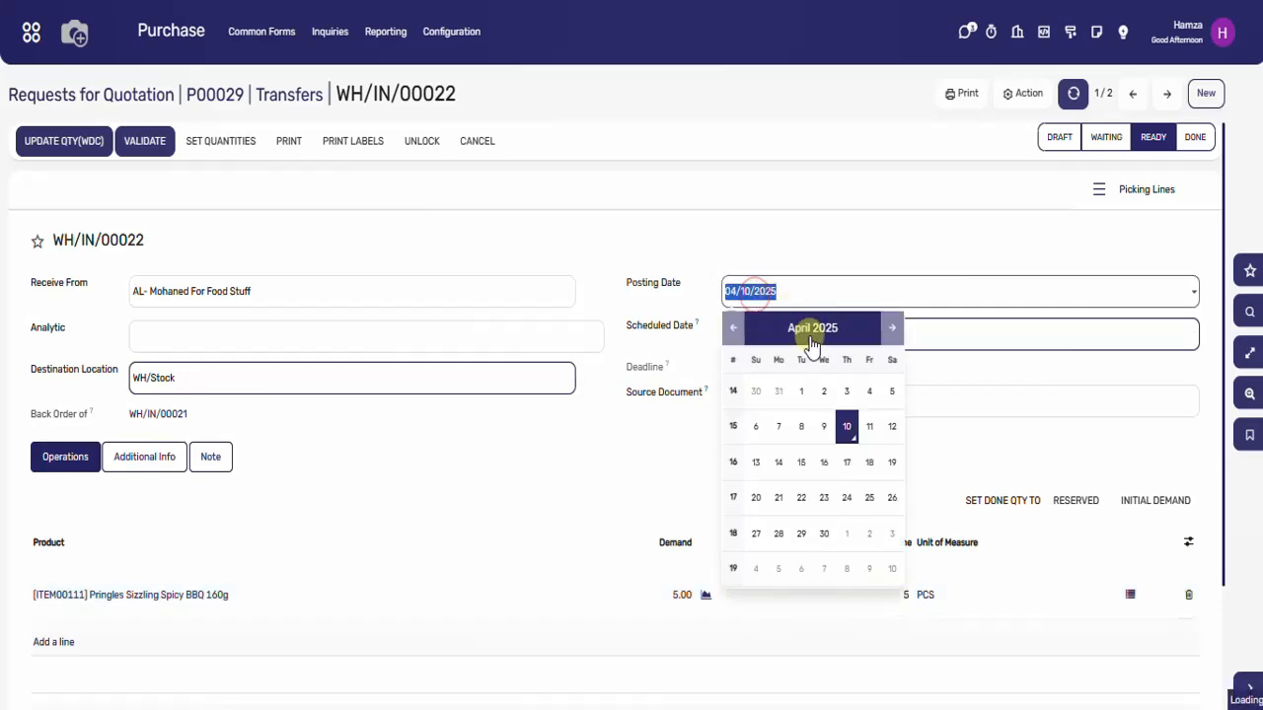
left_click(845, 428)
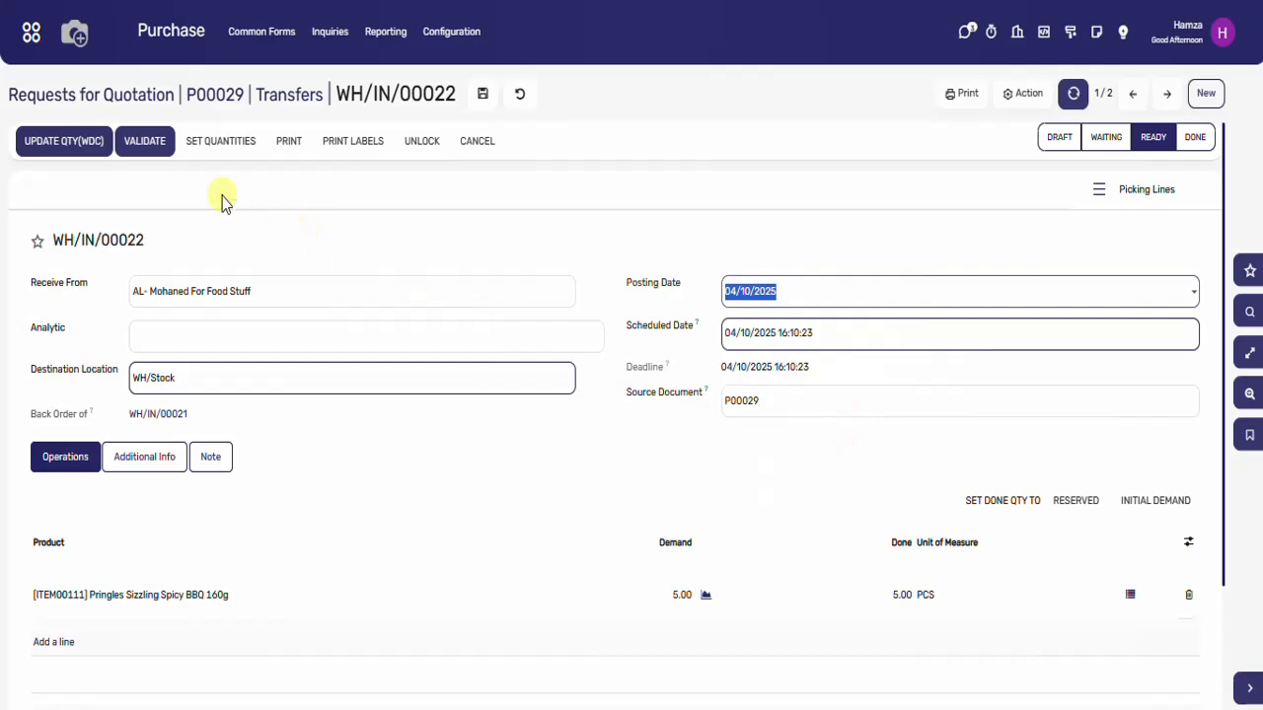
left_click(147, 154)
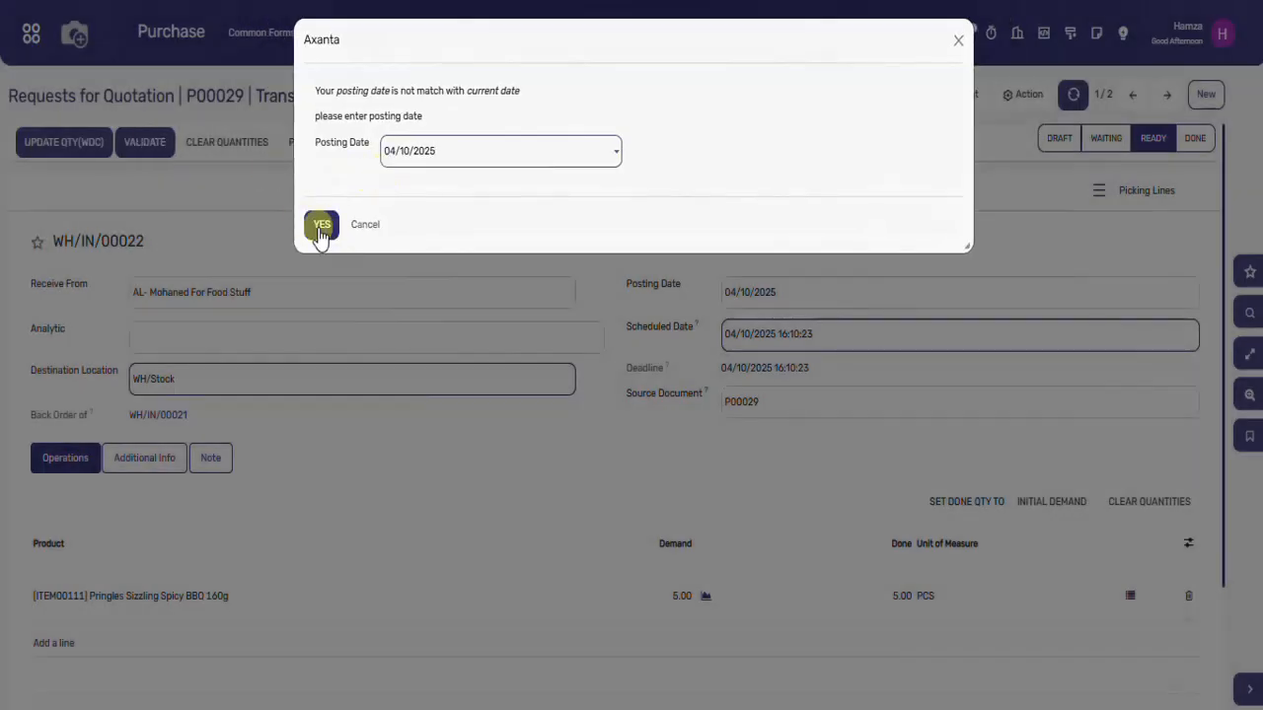
left_click(319, 236)
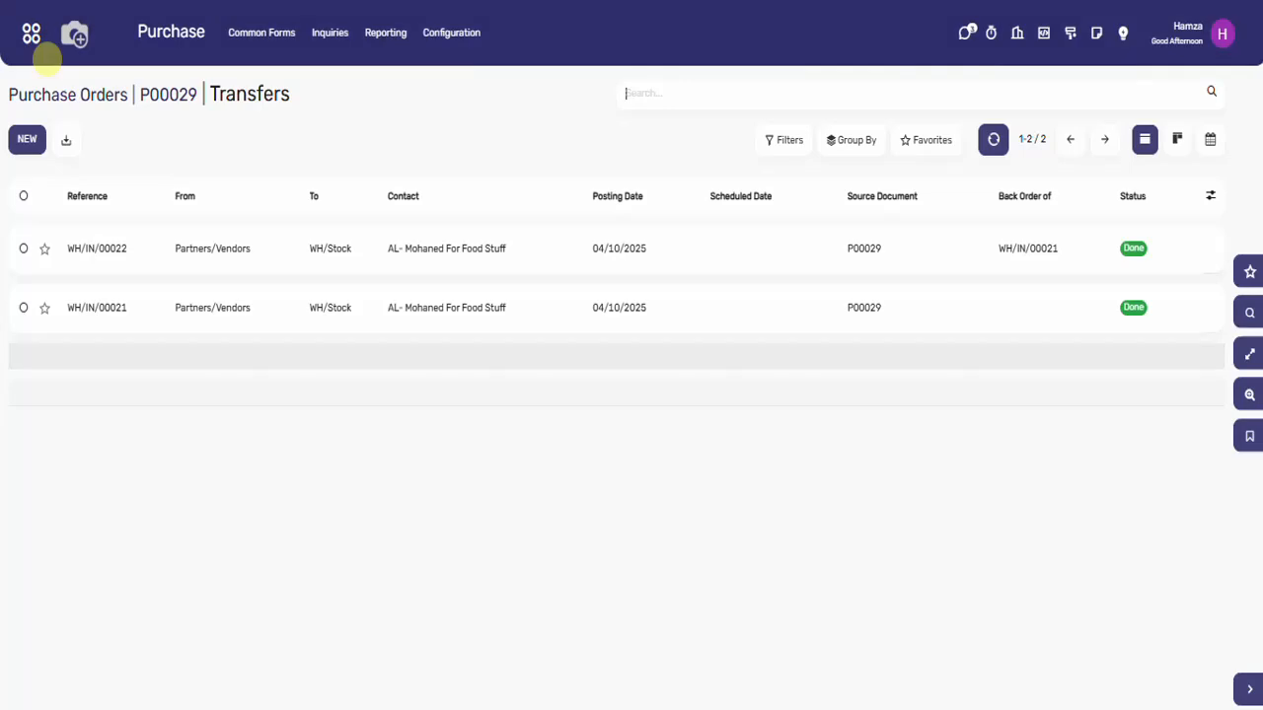
- Create a vendor bill from the fully received purchase order and review the draft bill's header and invoice lines
left_click(176, 101)
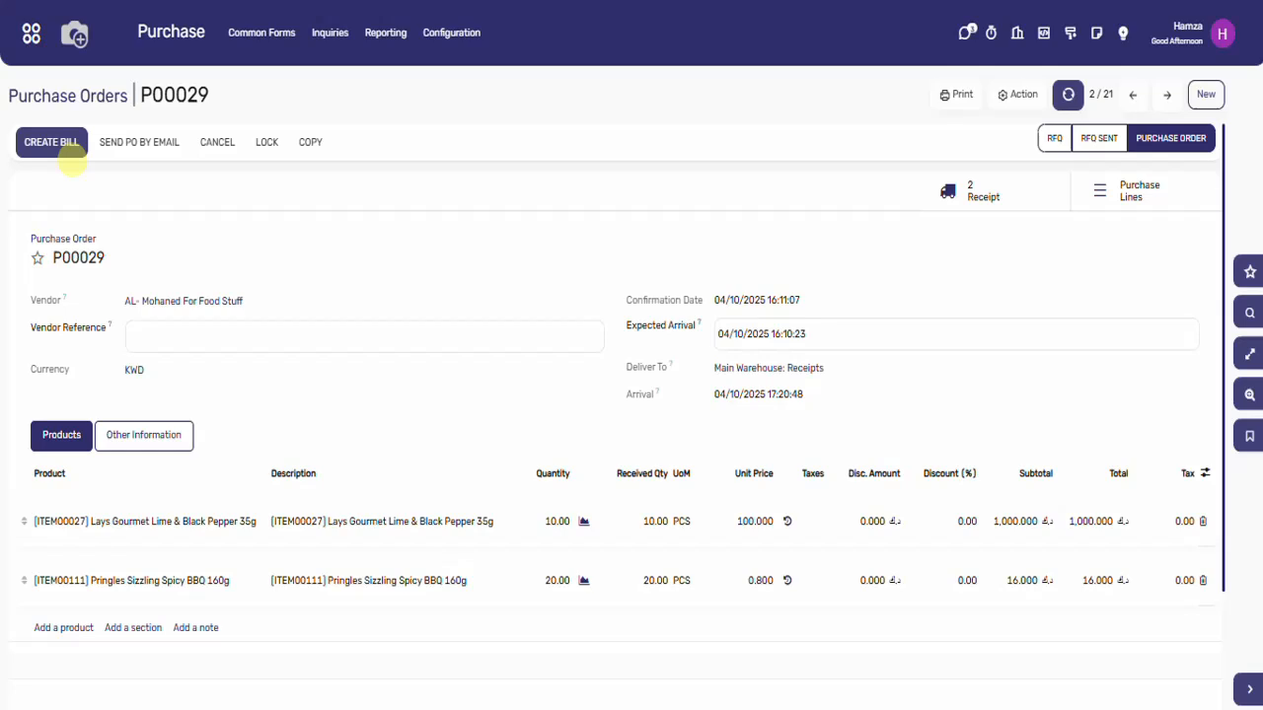
left_click(61, 156)
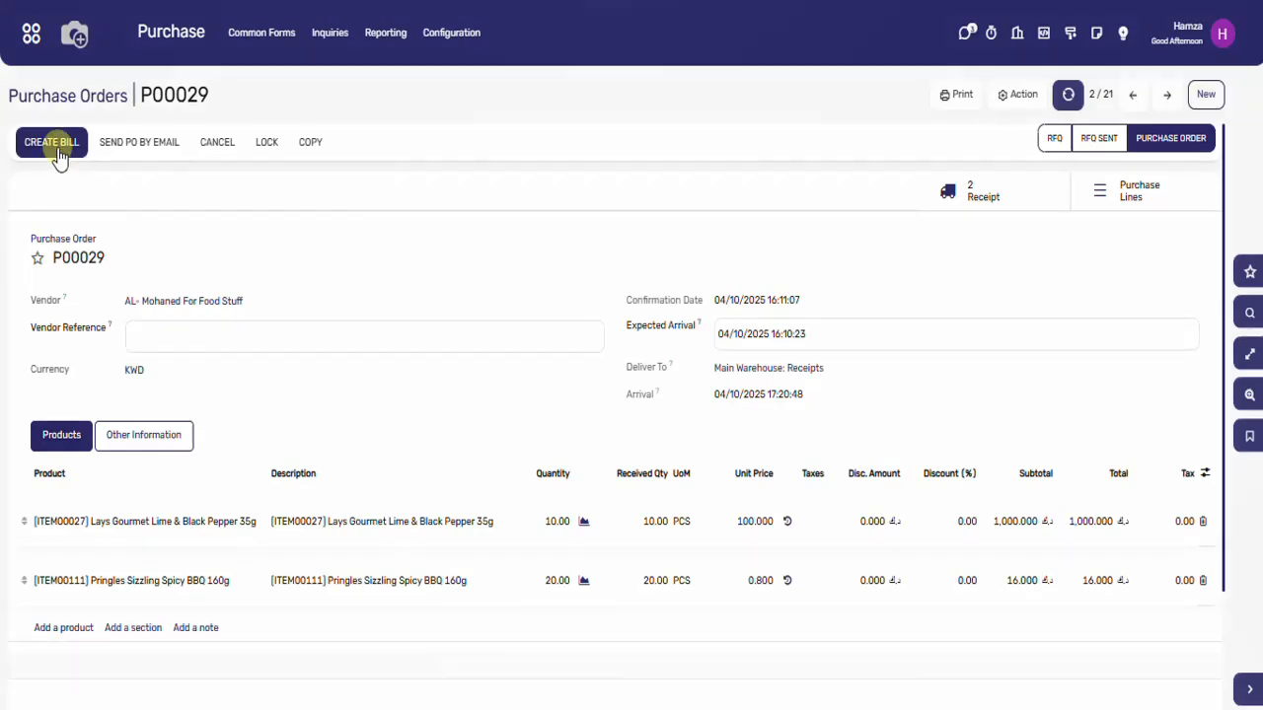
left_click(60, 155)
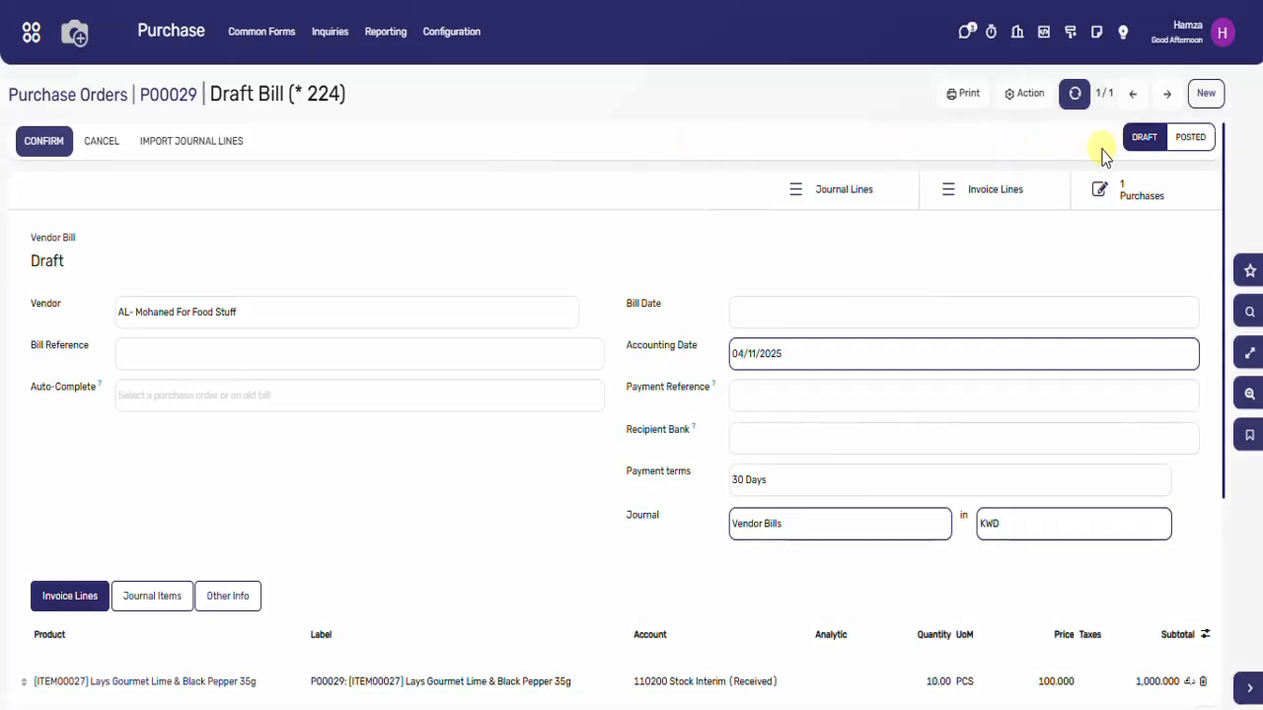
scroll(957, 352, "down", 3)
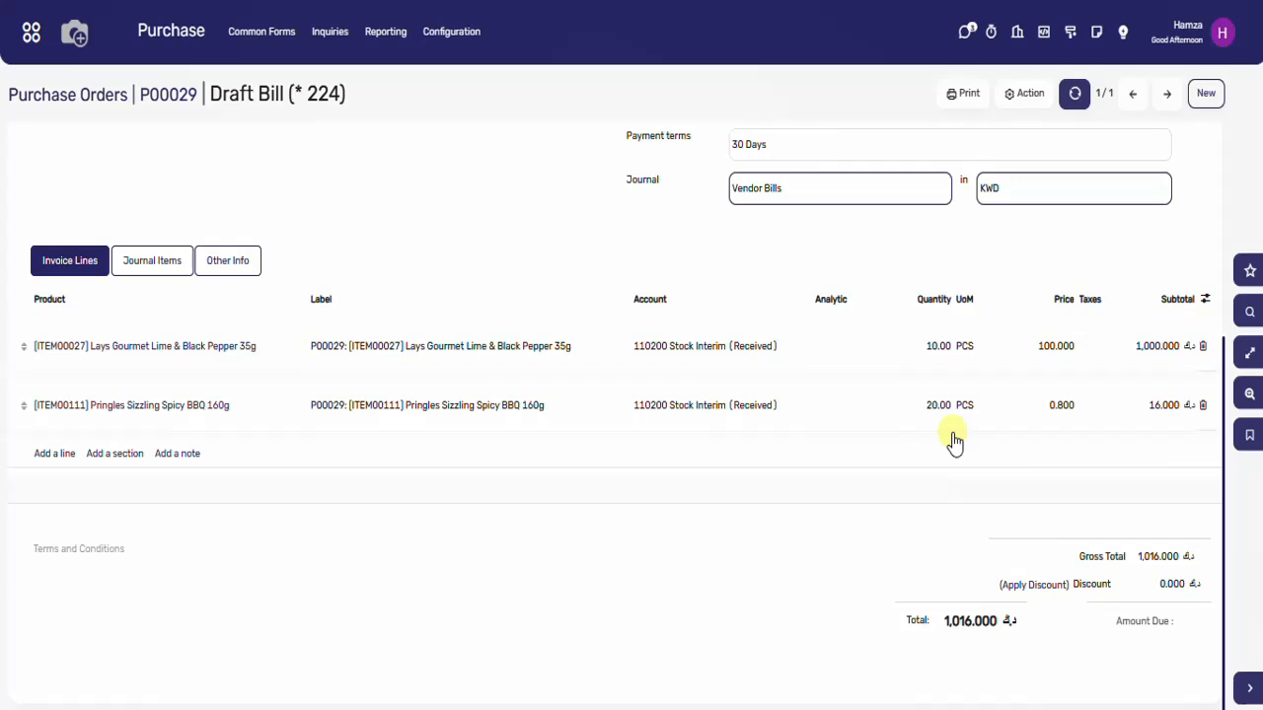
scroll(954, 441, "up", 1)
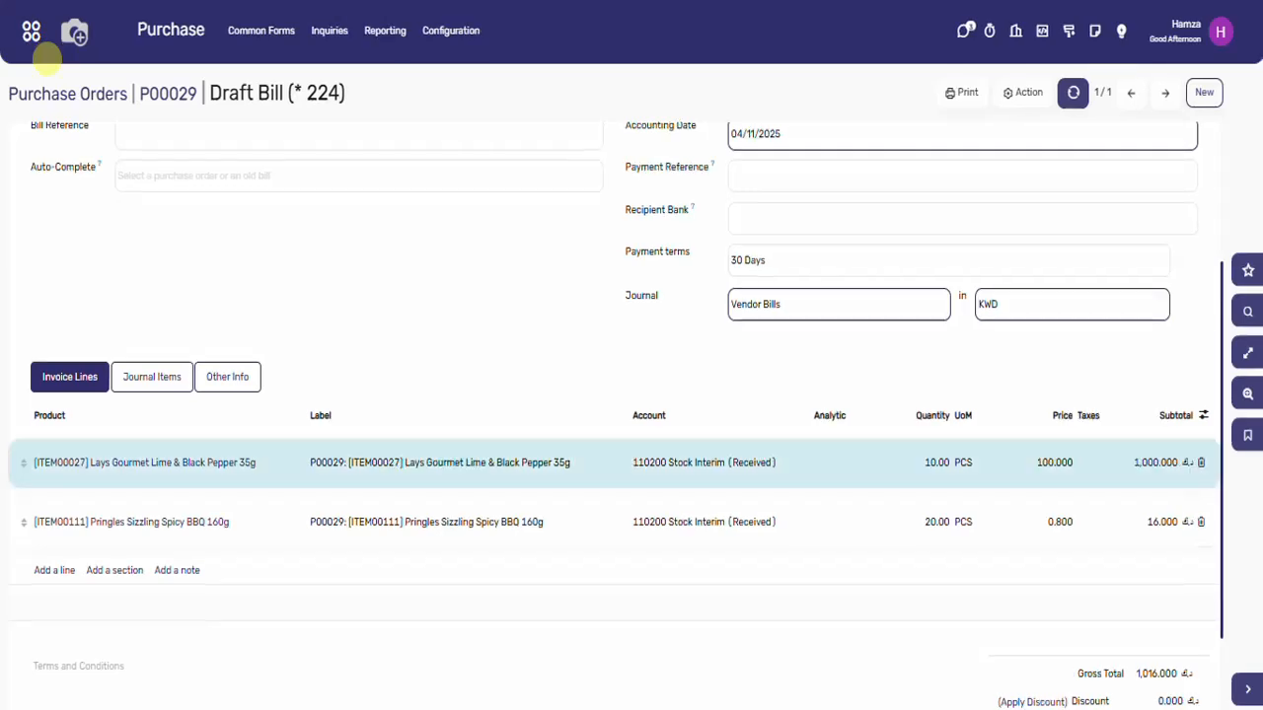
scroll(854, 460, "up", 3)
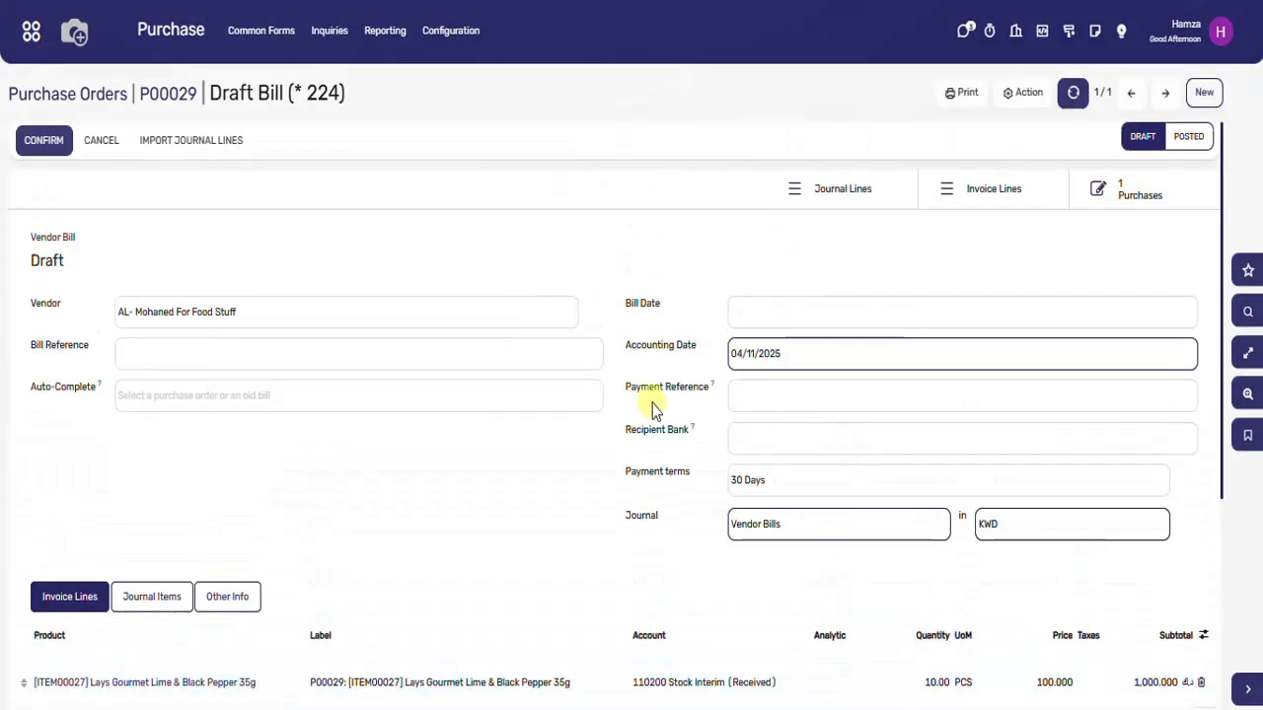